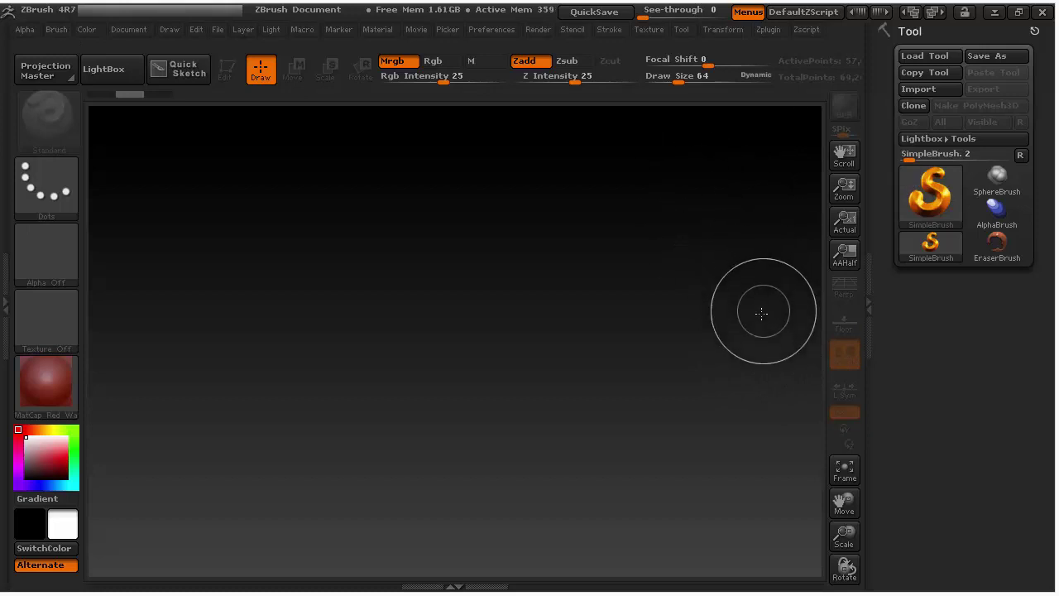
Load Dog.ZTL from the ZTools folder as the active tool.
click(928, 60)
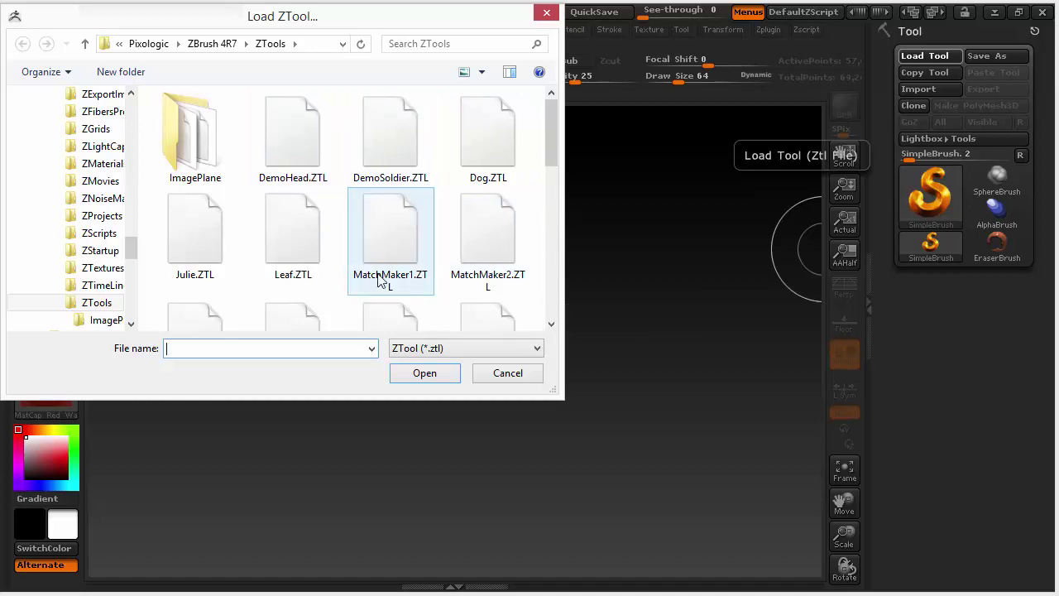
click(482, 163)
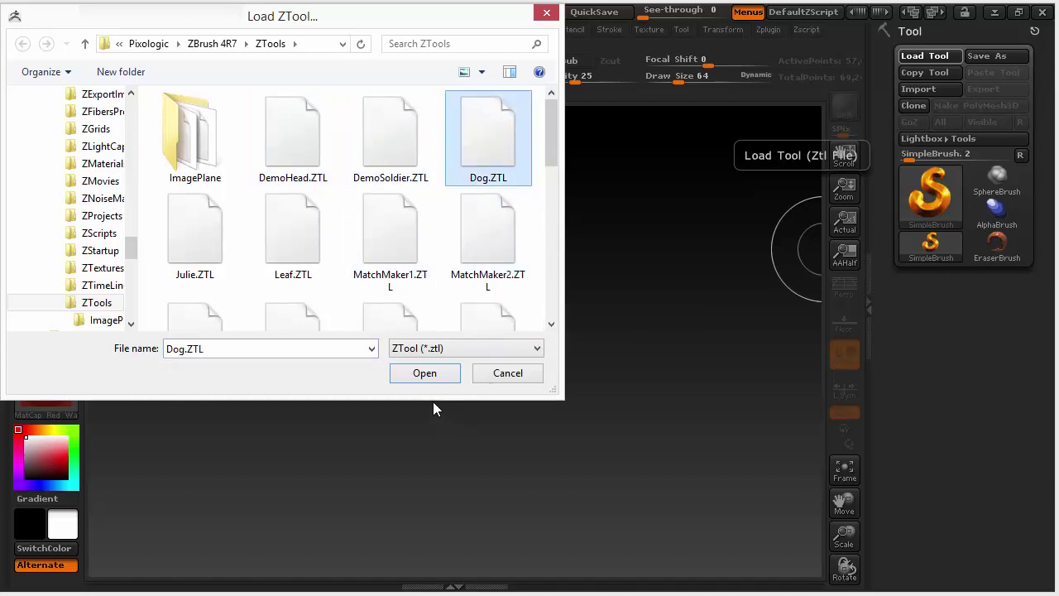
click(424, 373)
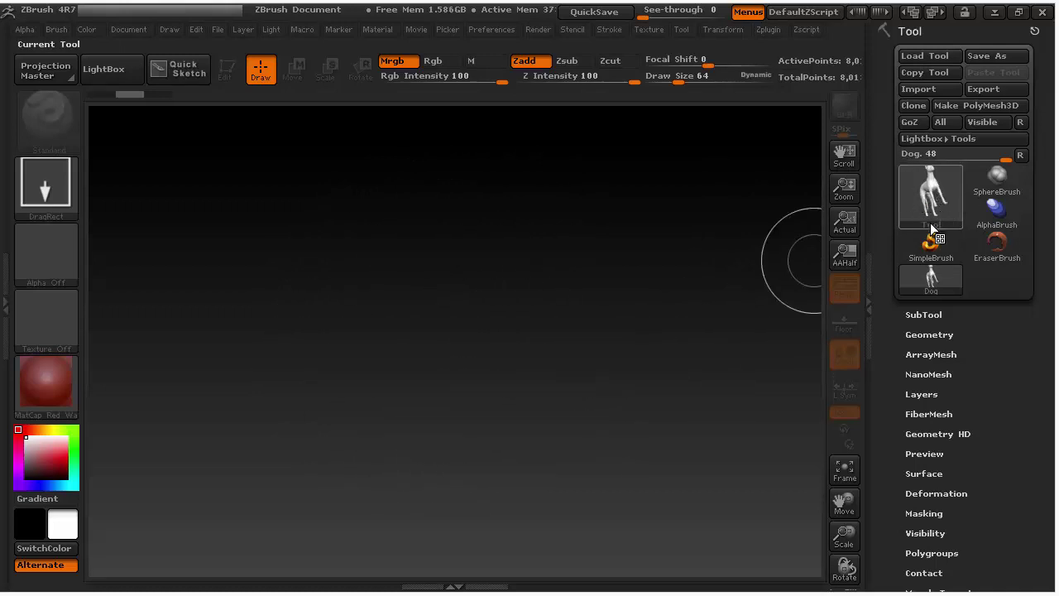
Draw the red Dog model onto the centre of the empty canvas.
mouse_move(932, 211)
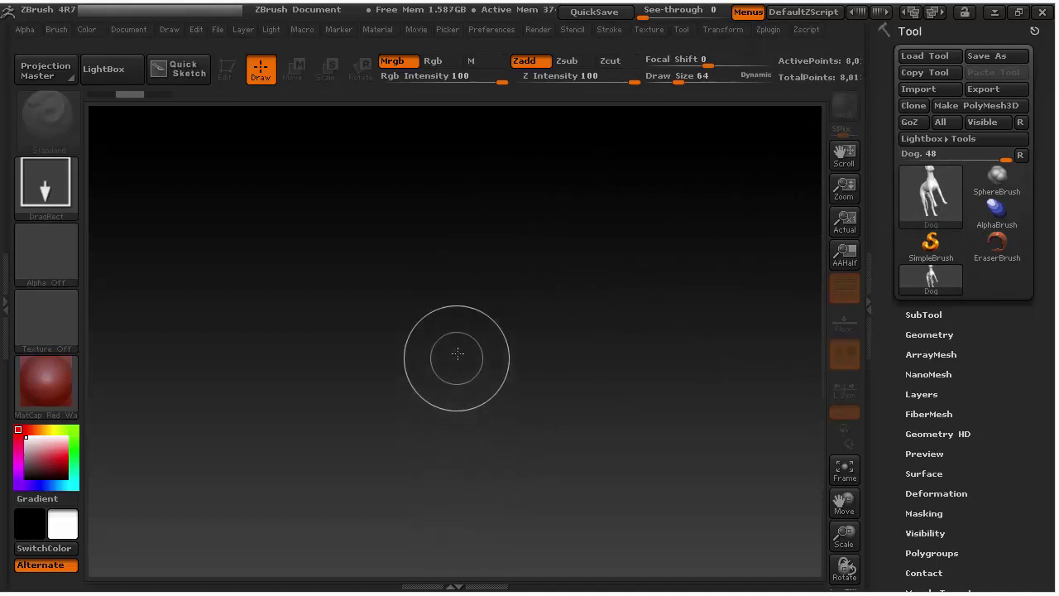
drag(455, 437, 456, 532)
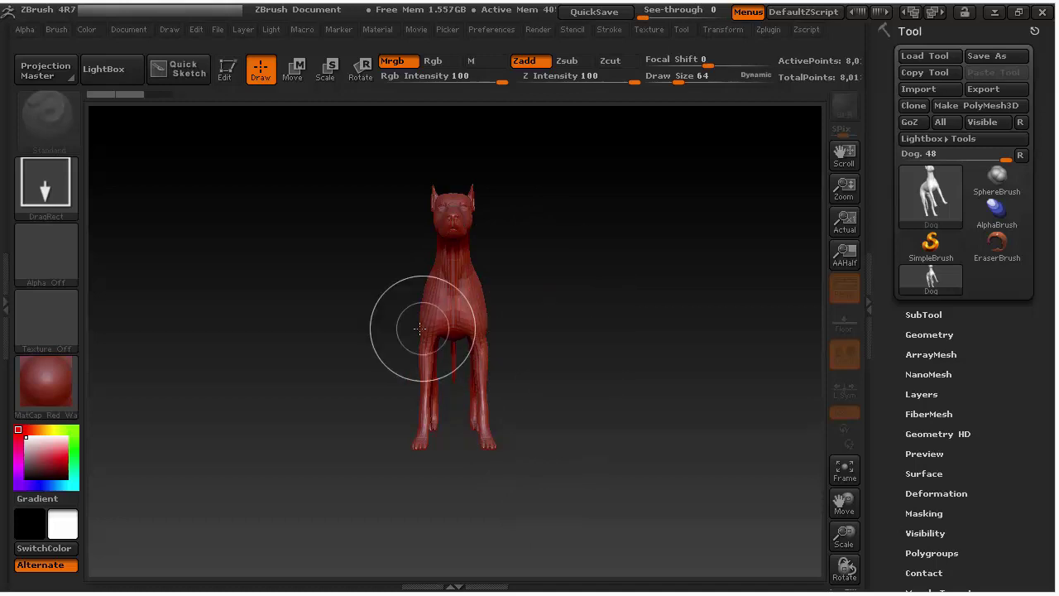
Draw three more dogs: one to the right, one to the left, and a smaller one at far right.
drag(520, 307, 521, 540)
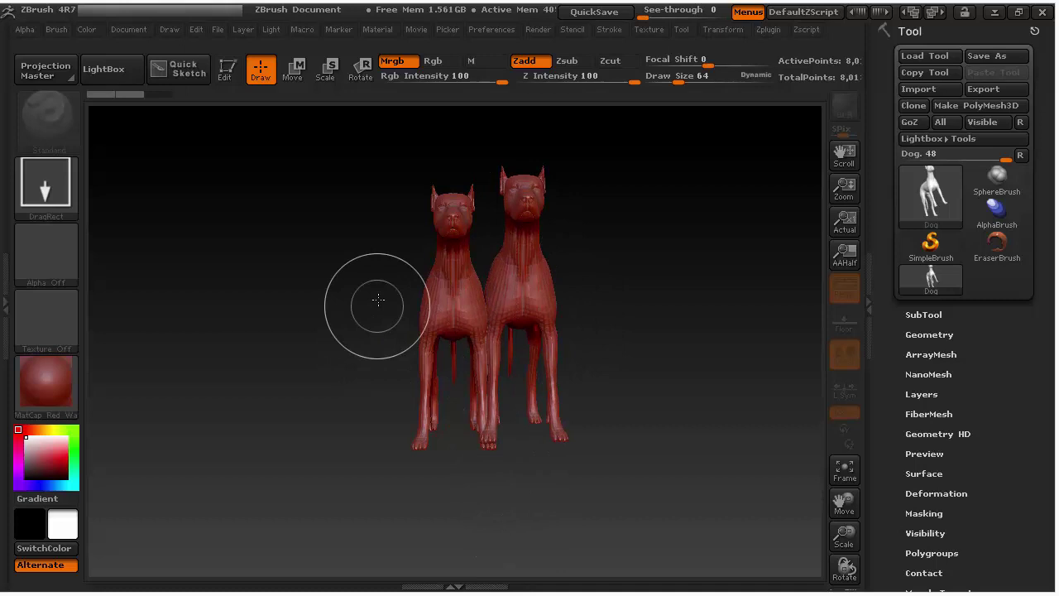
drag(377, 306, 397, 498)
mouse_move(608, 336)
mouse_down()
mouse_move(607, 492)
mouse_move(591, 527)
mouse_up()
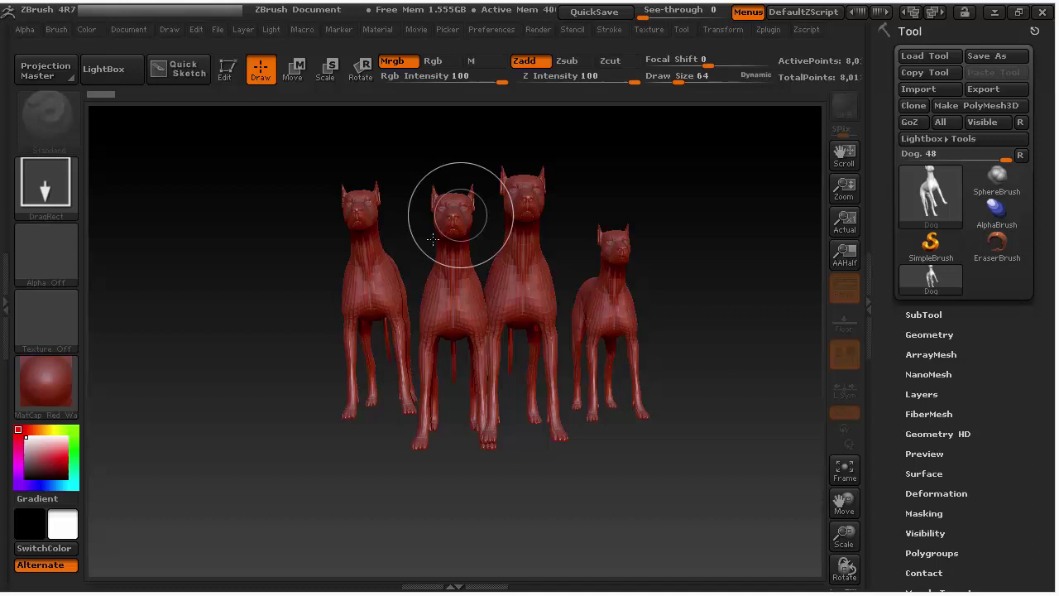
Put the smaller rightmost dog in Edit mode, clear the other three with Ctrl+N, and rotate it side-on and back.
click(226, 73)
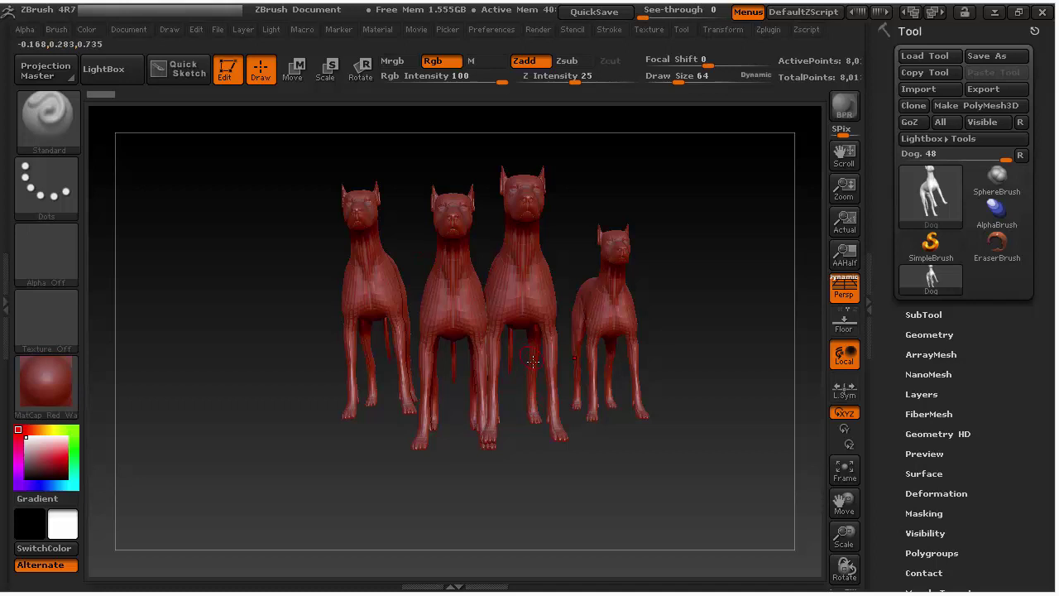
key(ctrl)
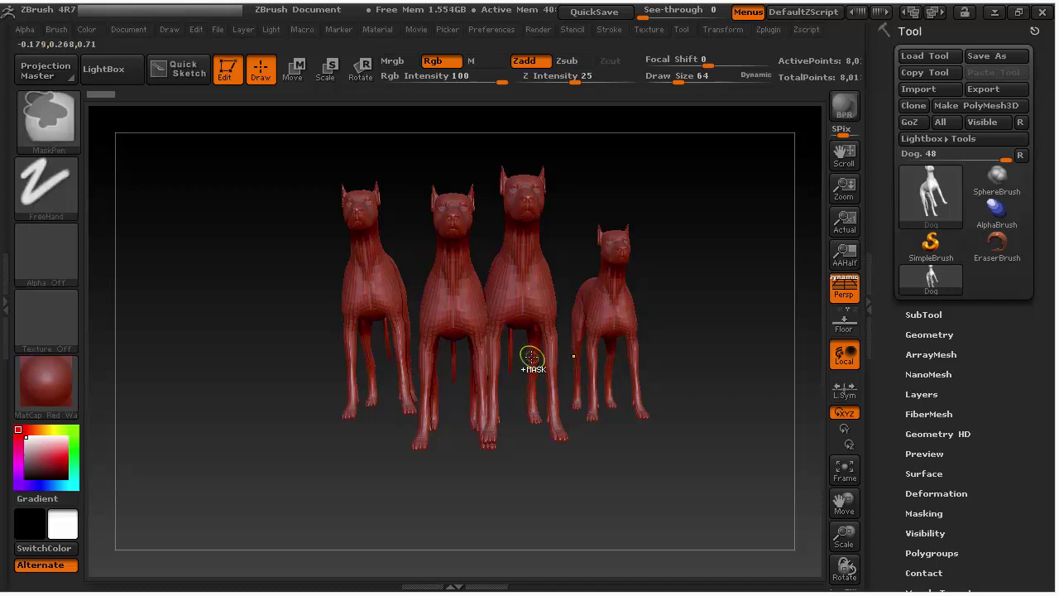
ctrl+shift+click(528, 358)
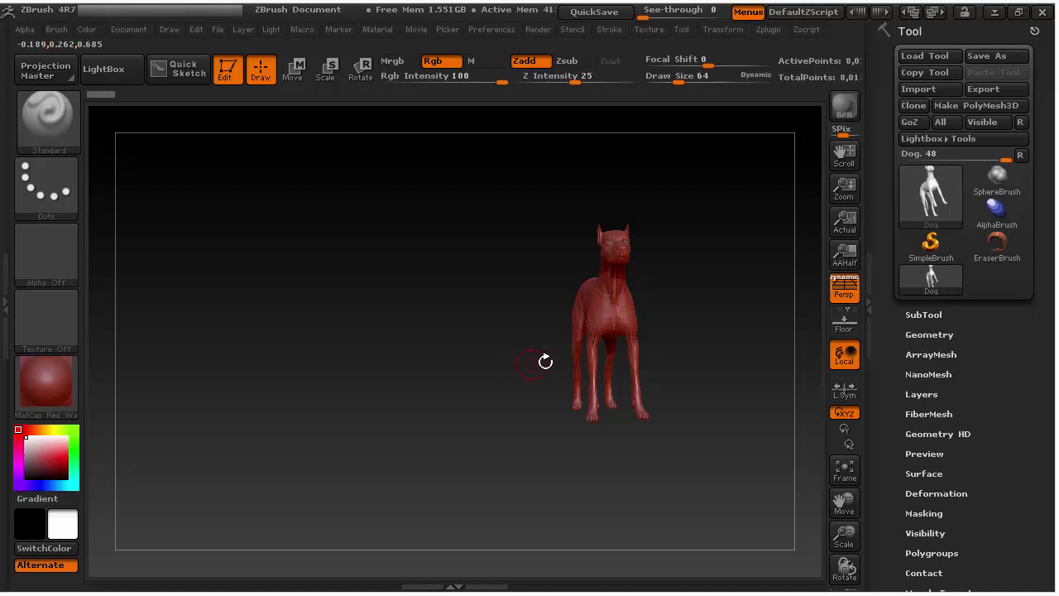
drag(700, 321, 648, 332)
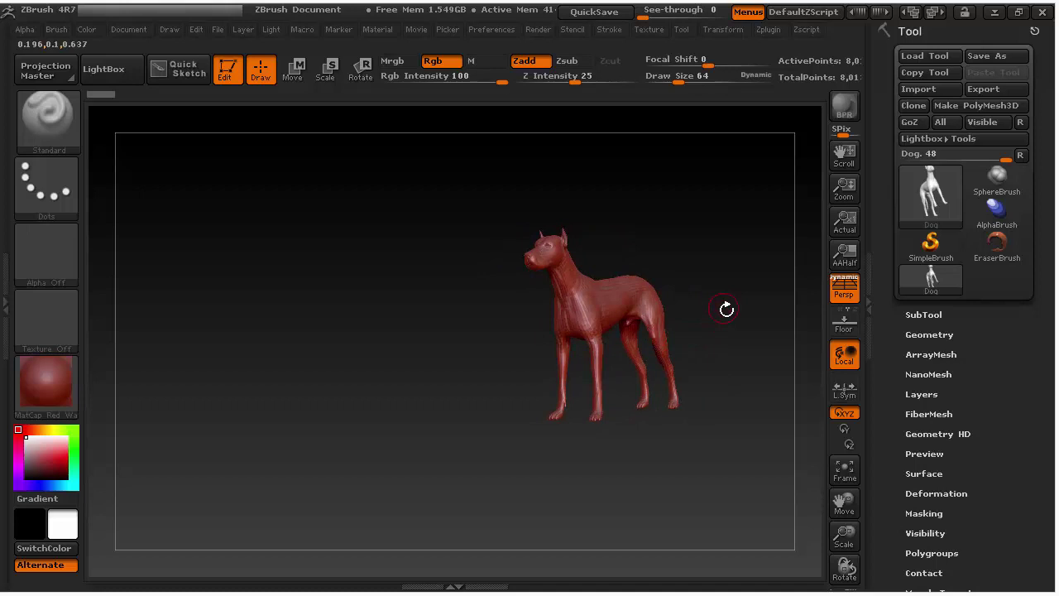
drag(727, 308, 598, 316)
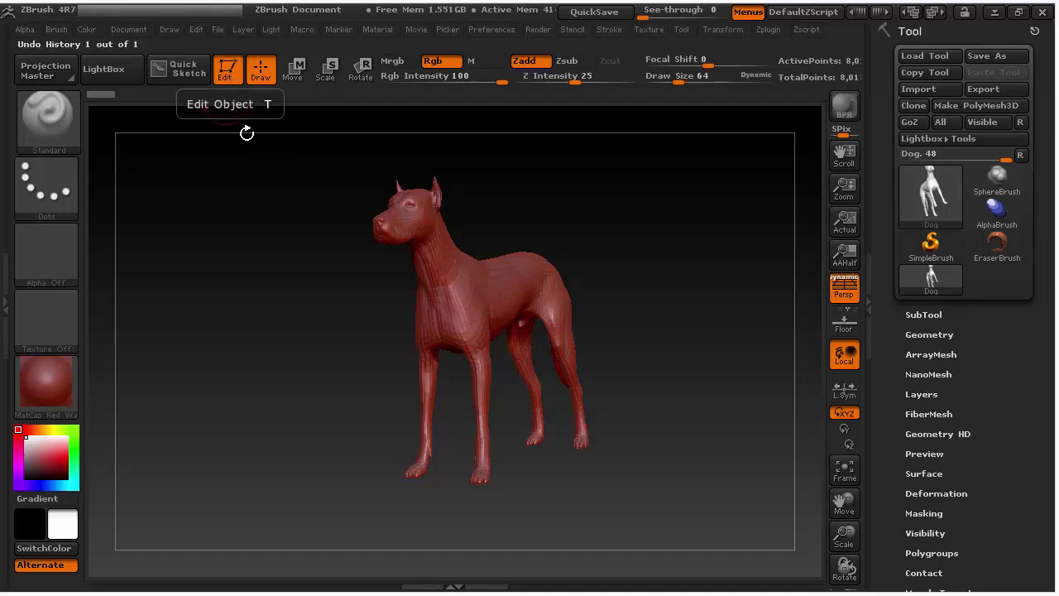
Turn the dog slightly, move it left and down, and scale it up to fill the frame.
drag(653, 279, 676, 278)
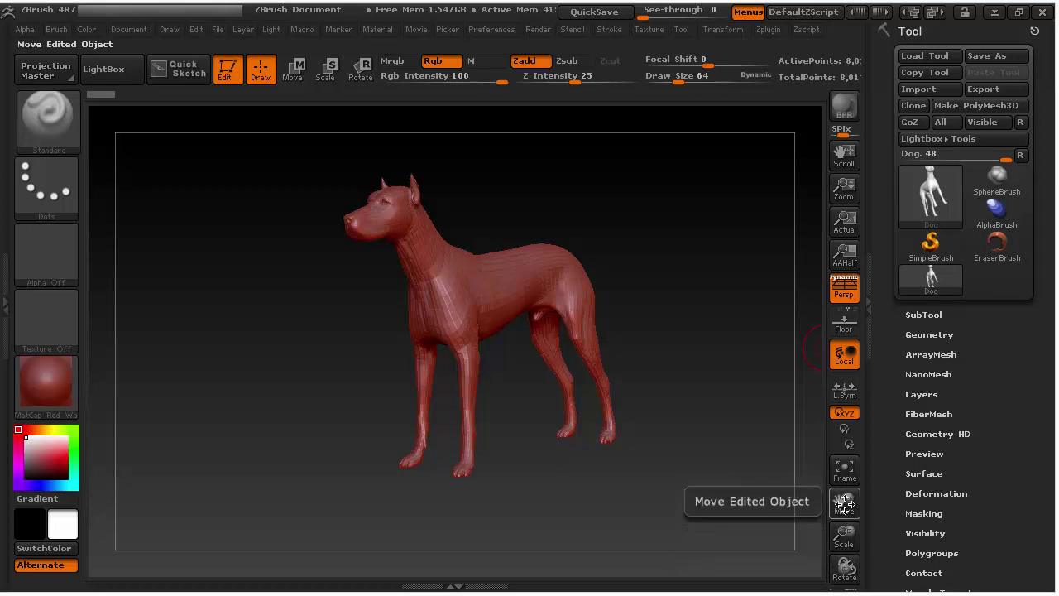
drag(844, 505, 775, 505)
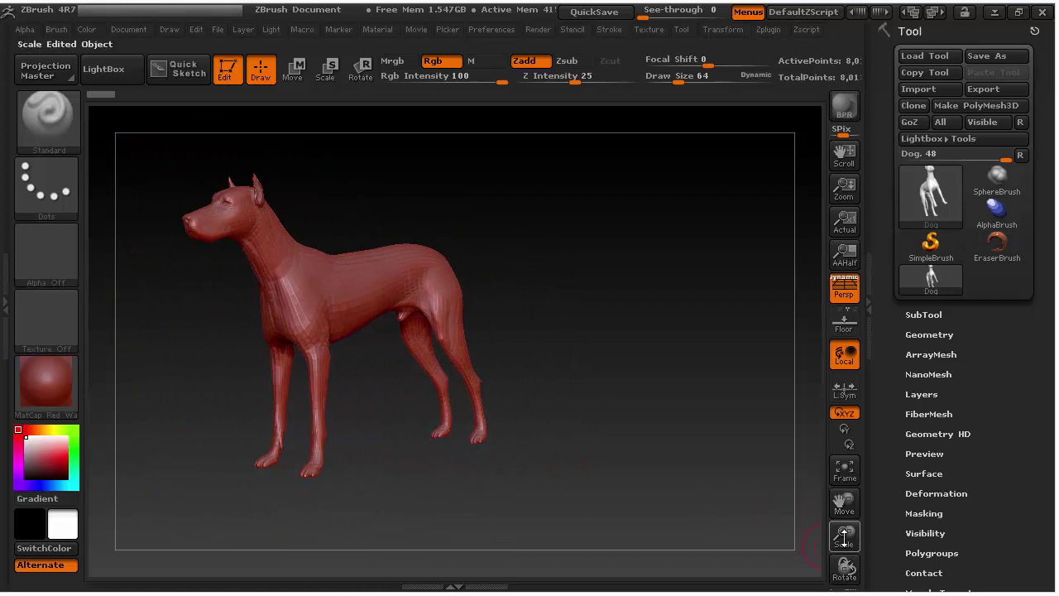
mouse_move(844, 538)
mouse_down()
mouse_move(844, 571)
mouse_move(841, 451)
mouse_move(843, 589)
mouse_move(840, 517)
mouse_move(843, 589)
mouse_move(840, 522)
mouse_move(852, 578)
mouse_move(836, 548)
mouse_up()
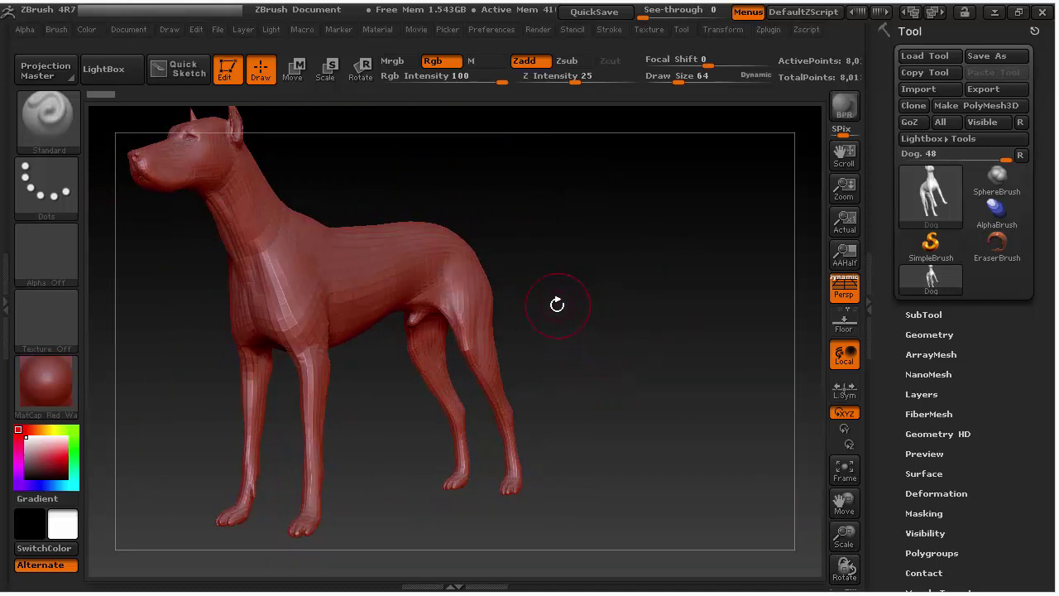
drag(568, 304, 593, 273)
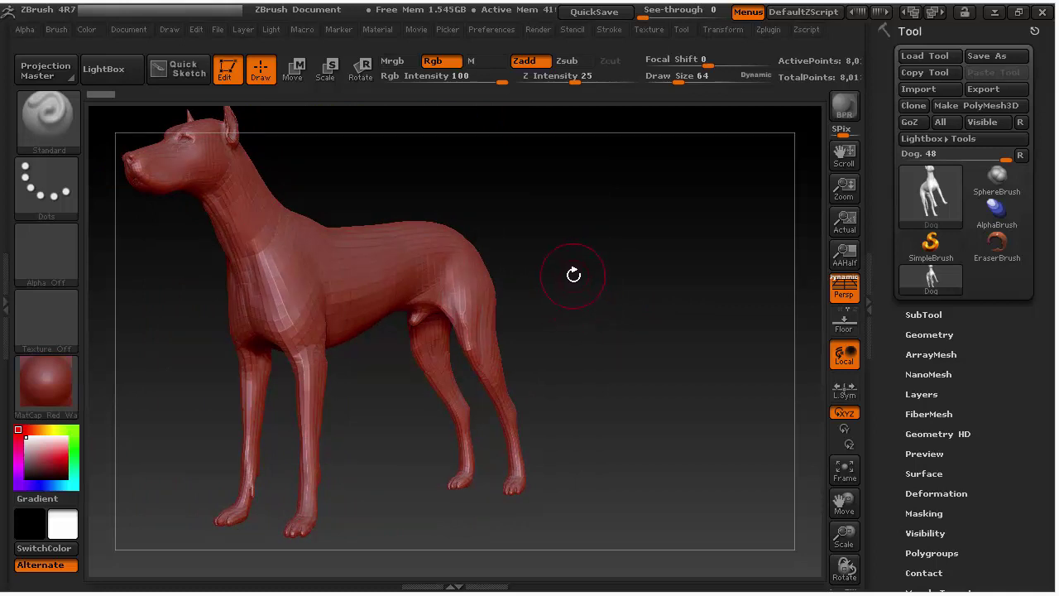
drag(573, 274, 654, 333)
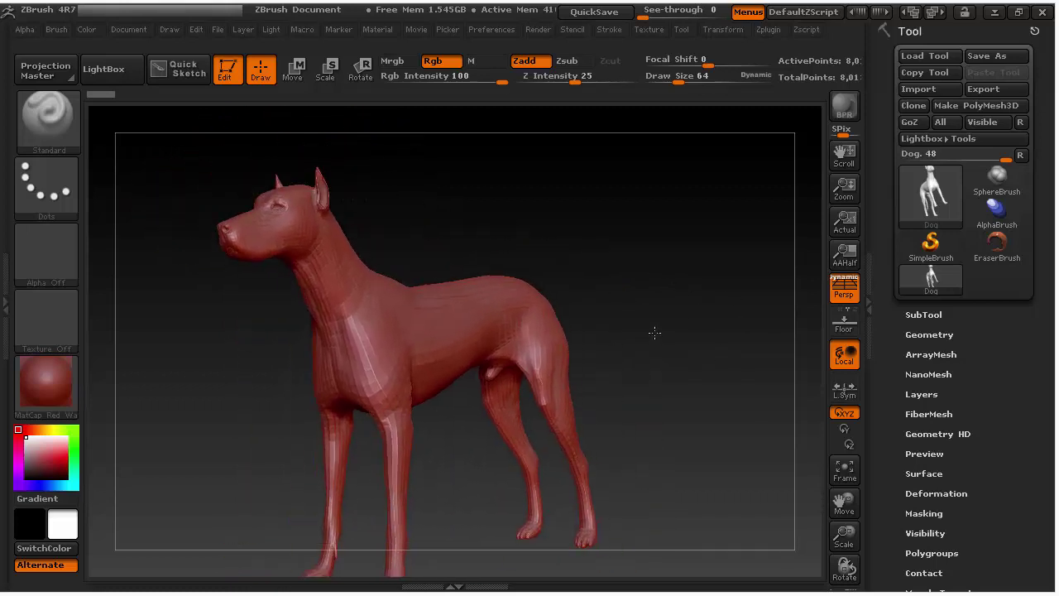
drag(560, 302, 643, 258)
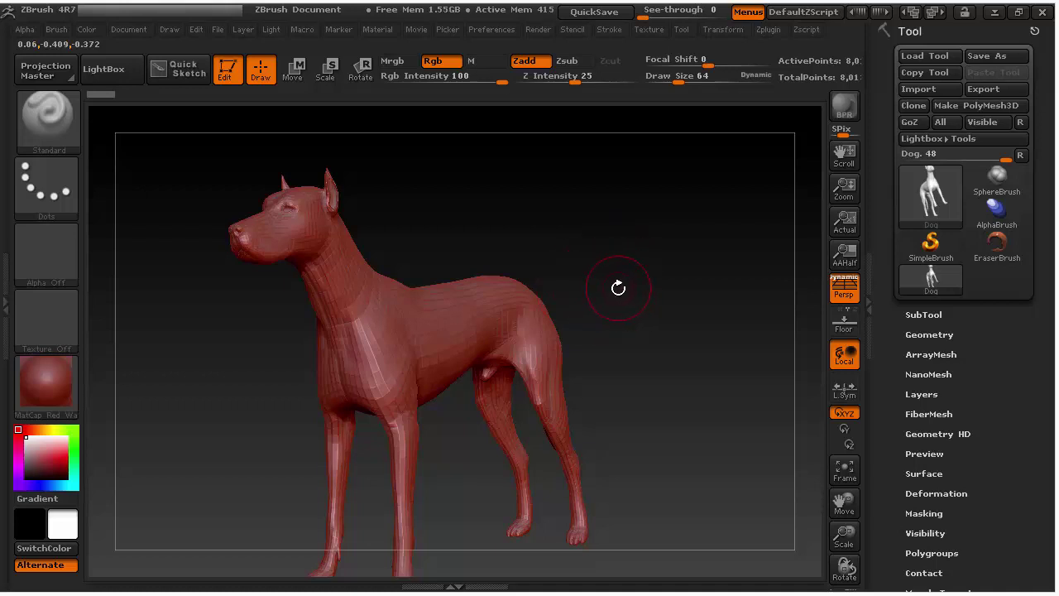
drag(610, 288, 723, 324)
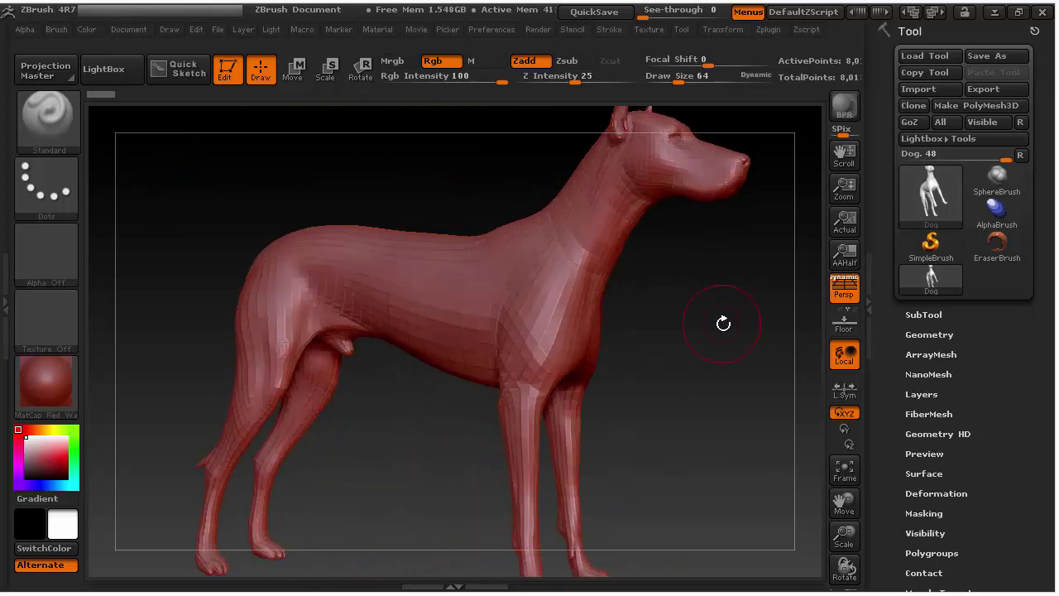
drag(648, 337, 691, 327)
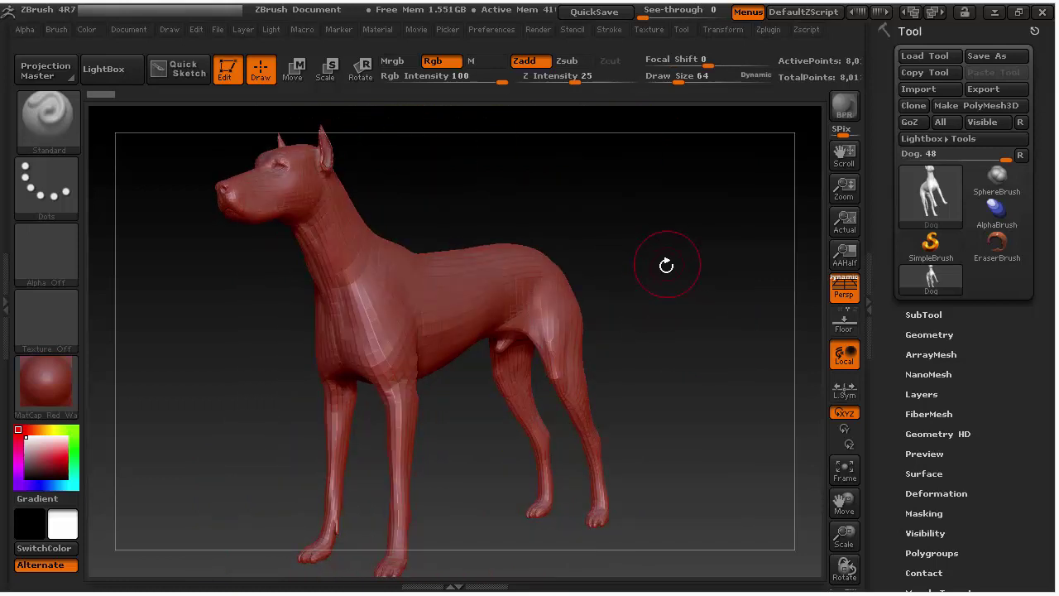
Rotate the dog through front, left side, rear and top views, ending at front three-quarter.
drag(667, 265, 634, 277)
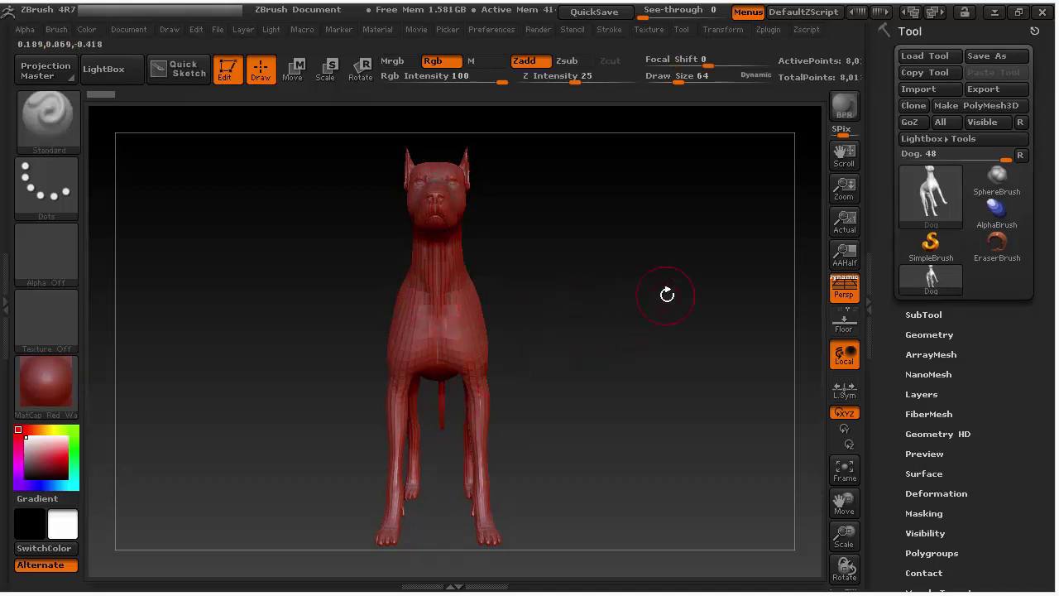
drag(667, 294, 634, 303)
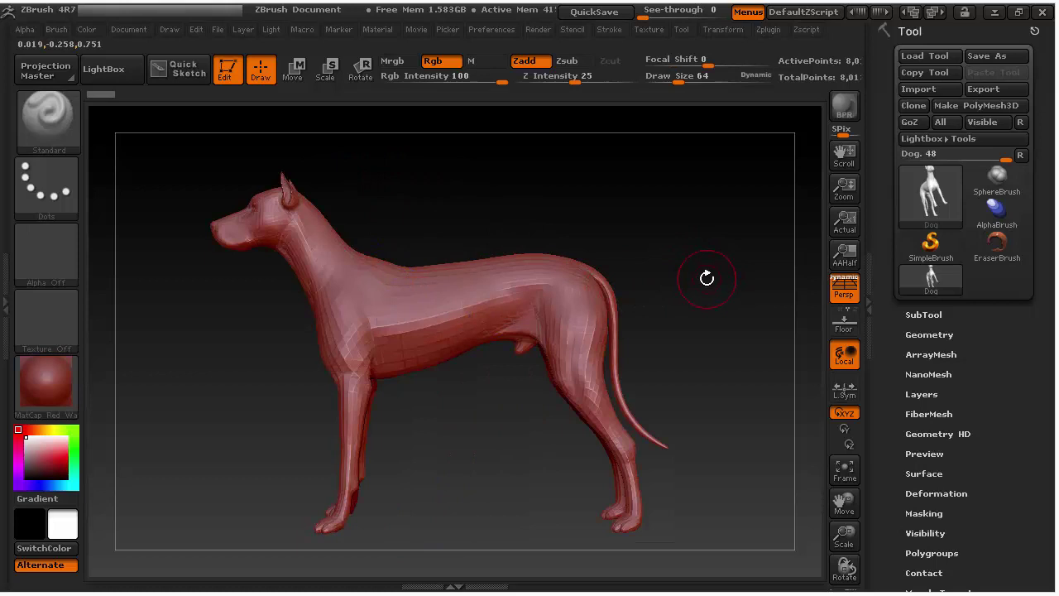
drag(706, 278, 601, 280)
drag(607, 214, 621, 417)
drag(623, 362, 695, 237)
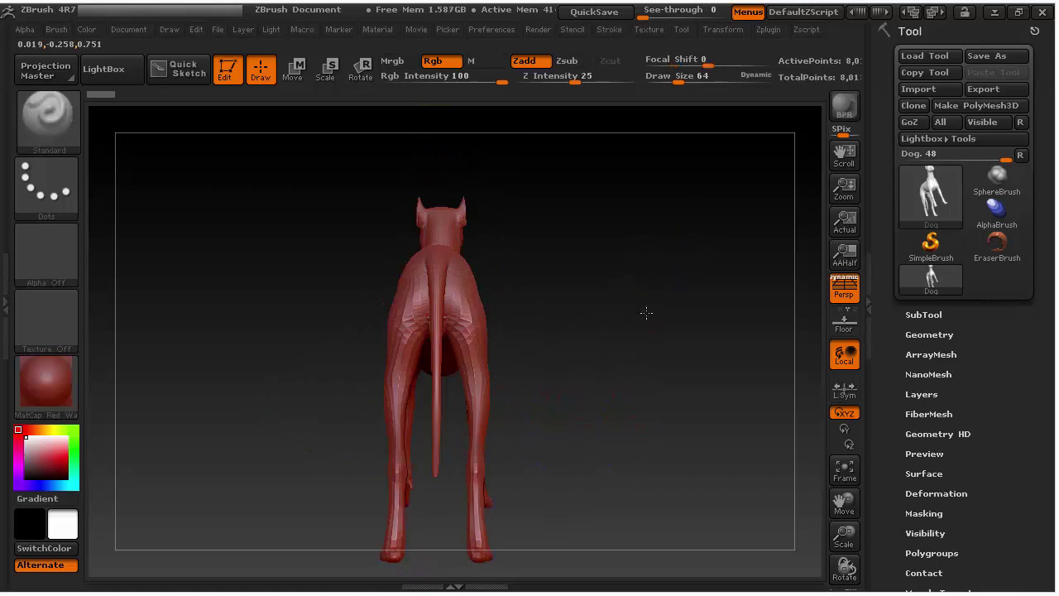
drag(643, 309, 606, 316)
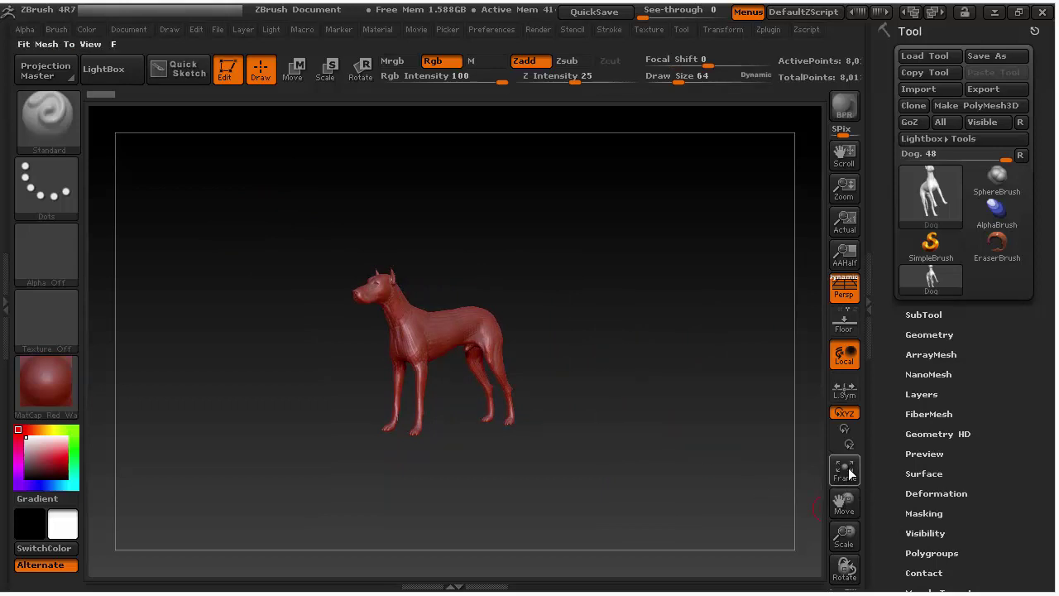
Frame the dog to fill the view, check its SubTool list, and turn its head toward the viewer.
click(845, 472)
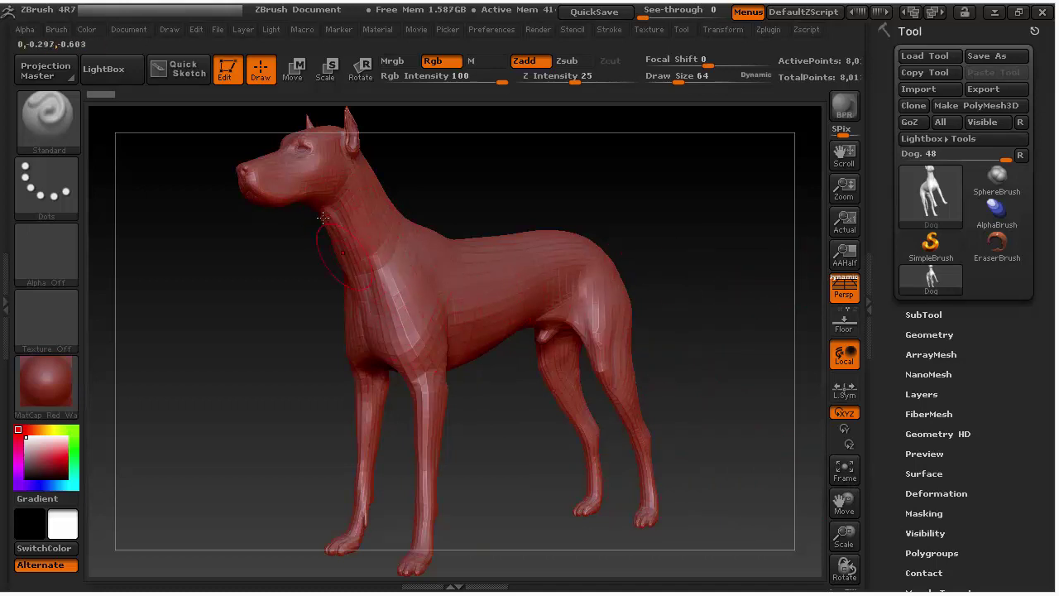
click(924, 314)
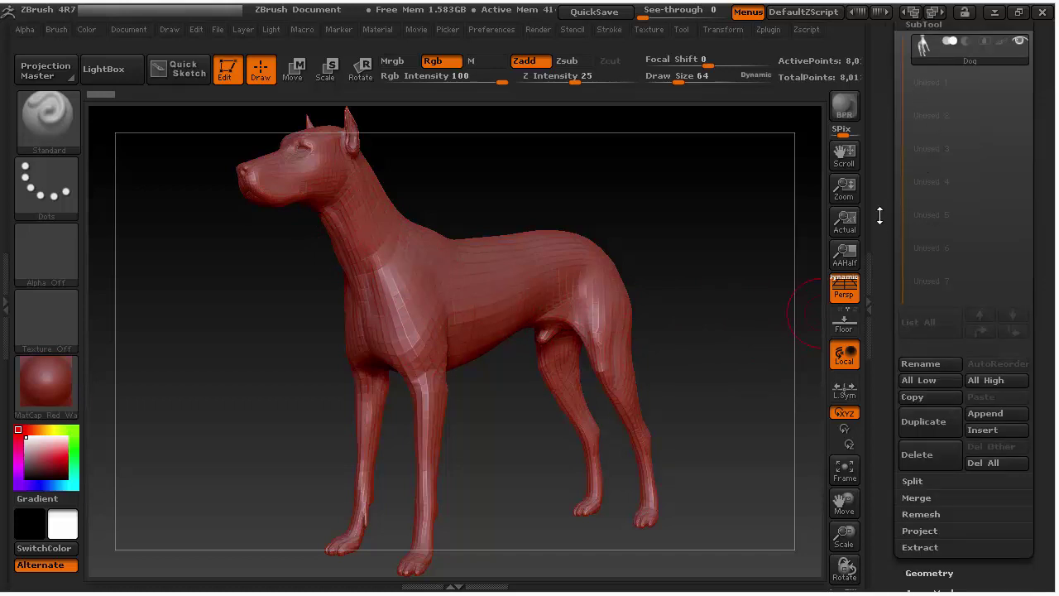
drag(880, 215, 878, 296)
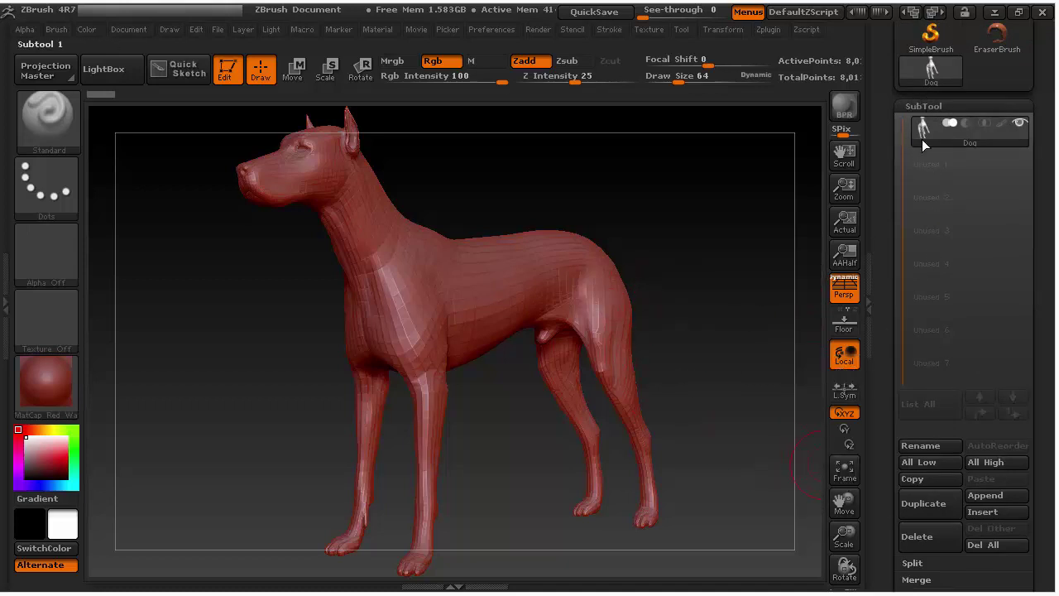
click(923, 106)
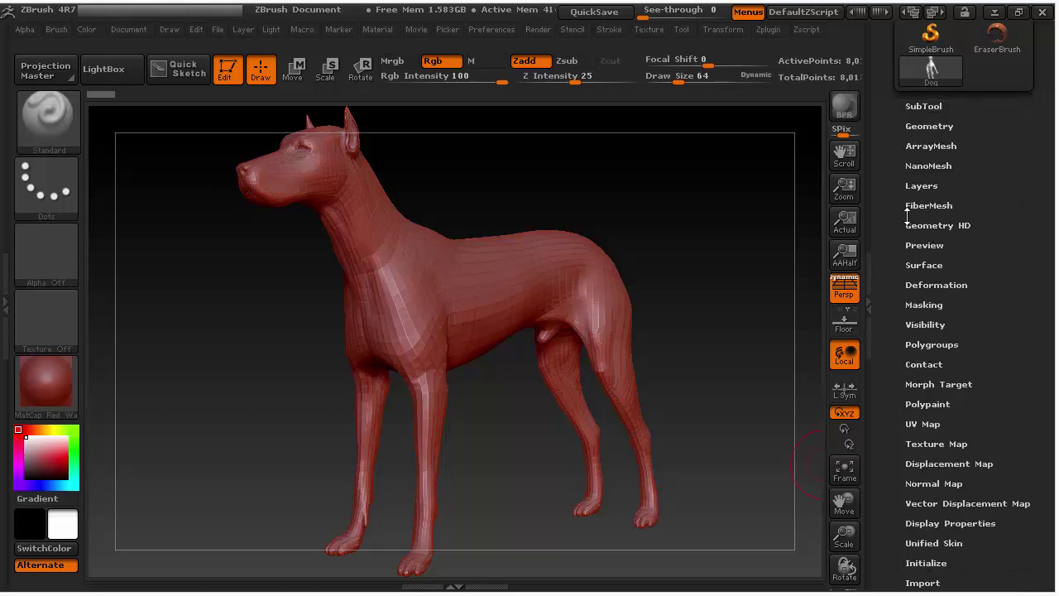
drag(698, 248, 743, 248)
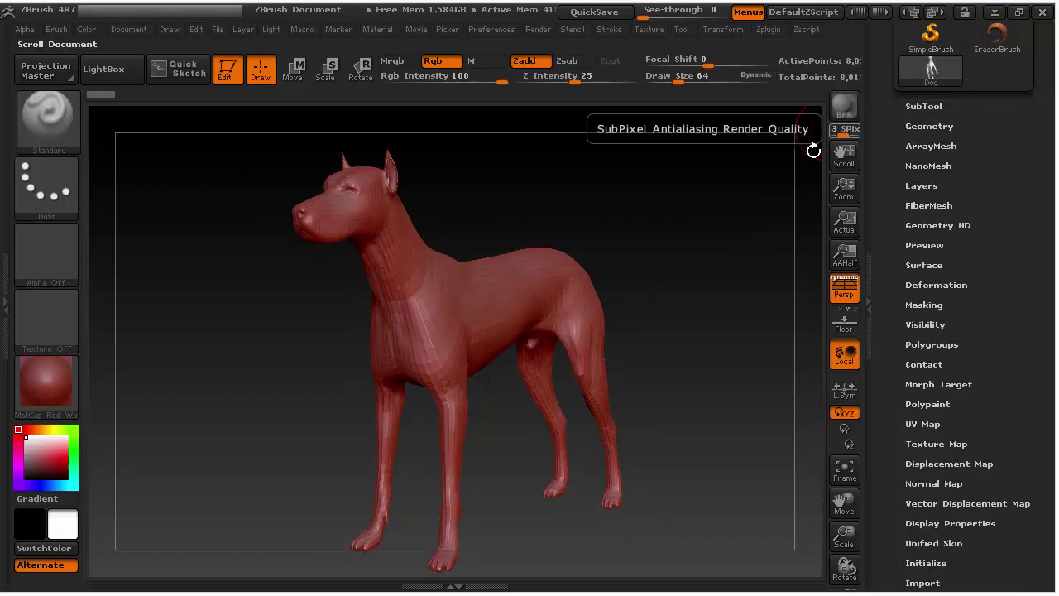
Render a BPR preview, then scroll the document to recentre the dog and zoom in slightly.
click(845, 108)
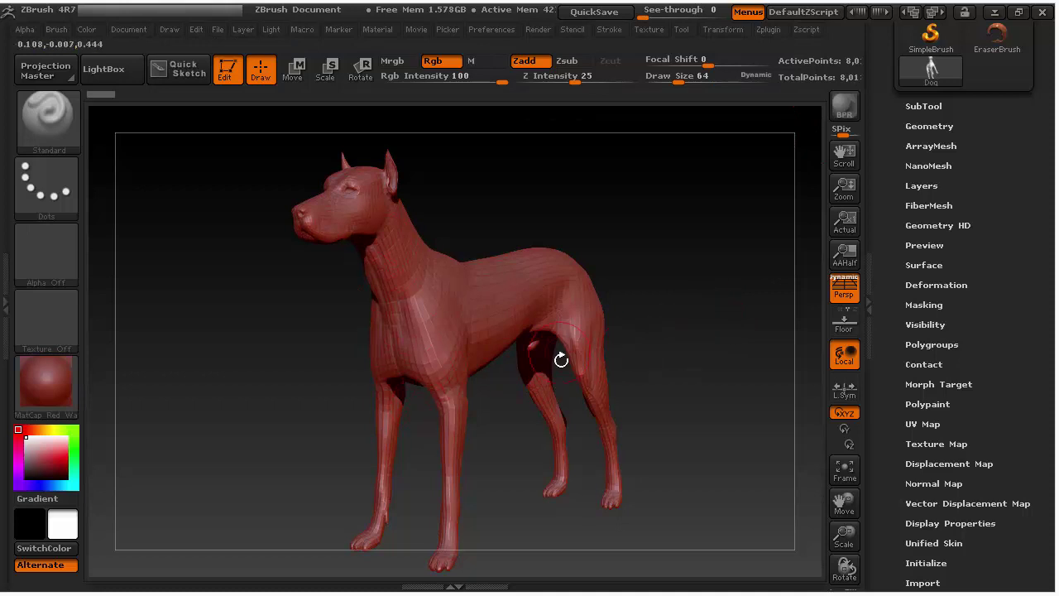
drag(844, 154, 832, 162)
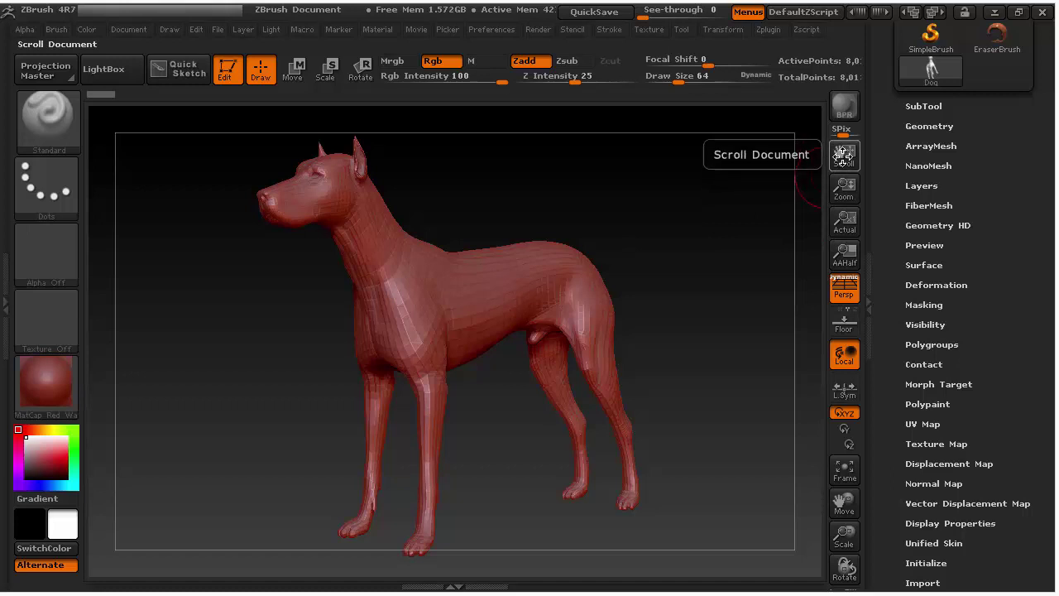
drag(840, 164, 673, 227)
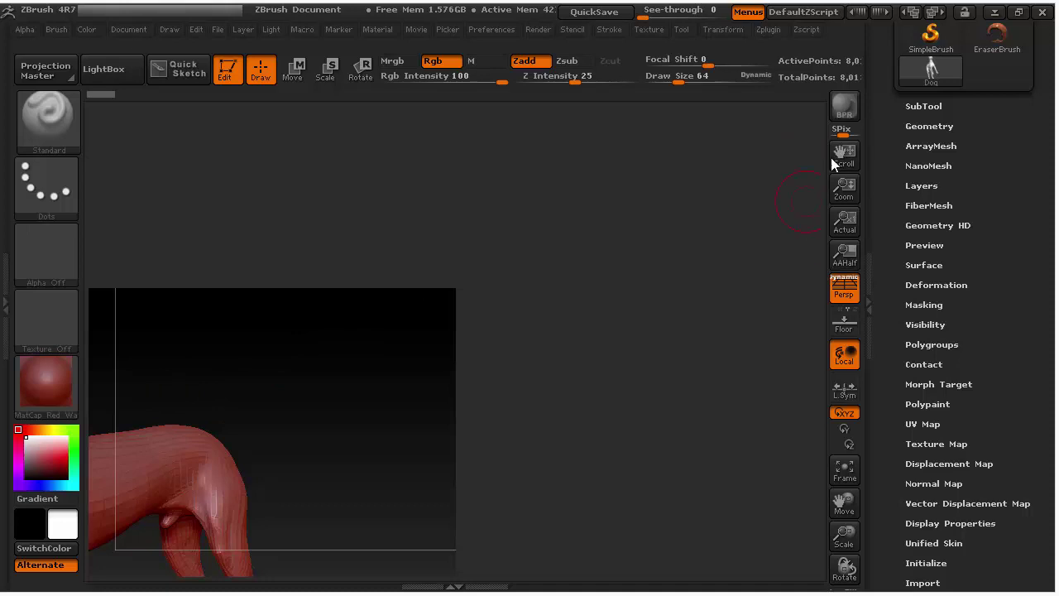
drag(844, 158, 877, 123)
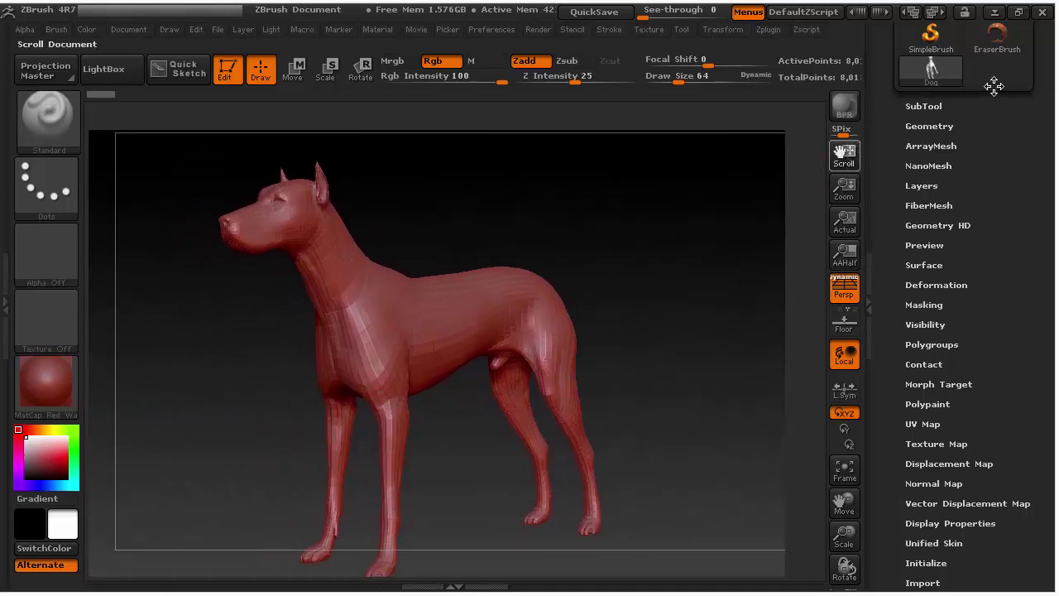
drag(1000, 79, 983, 100)
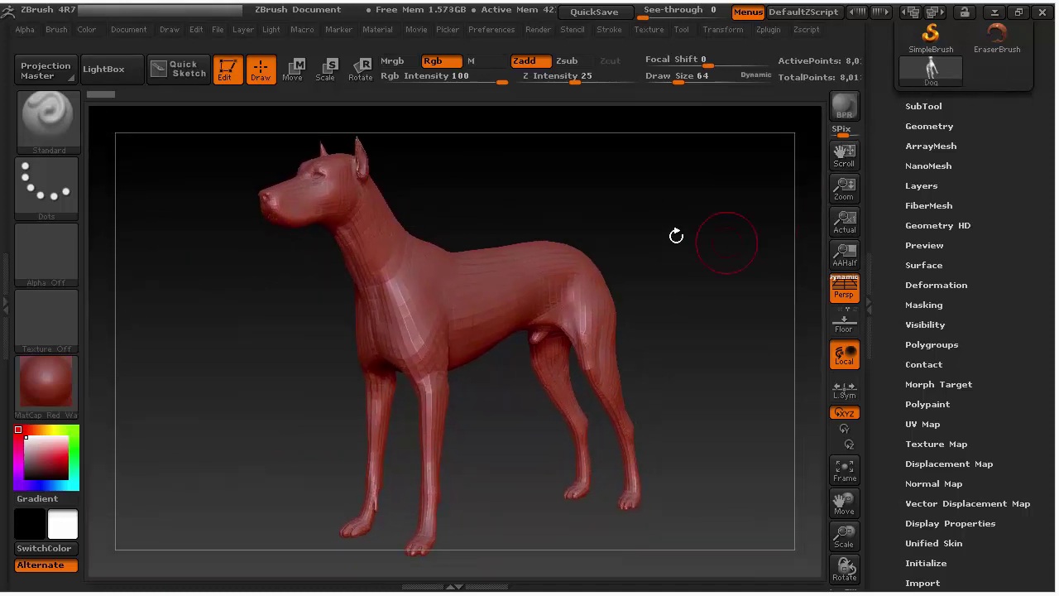
drag(845, 192, 766, 240)
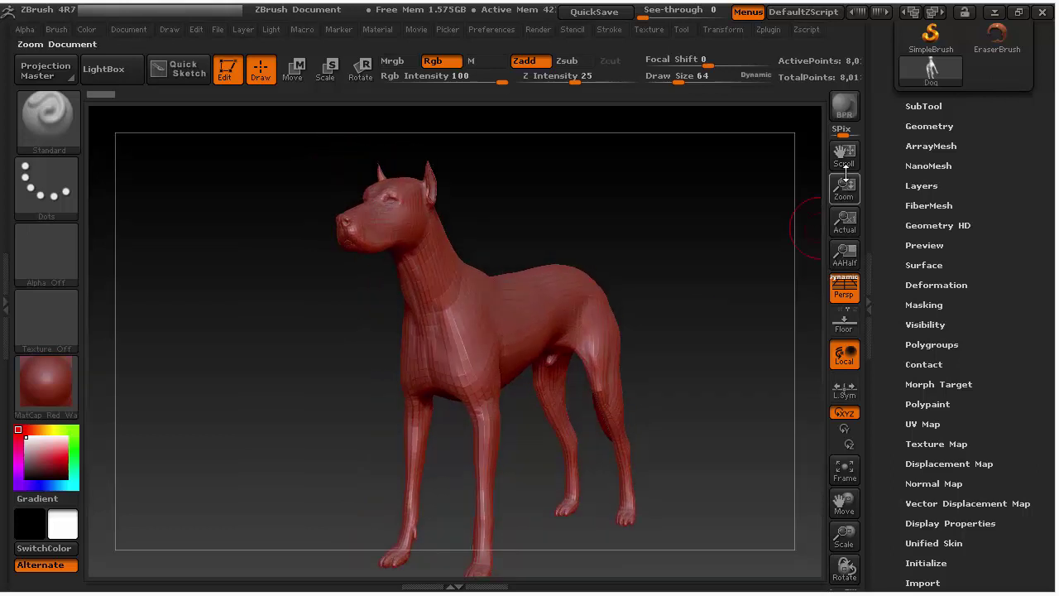
drag(843, 192, 819, 380)
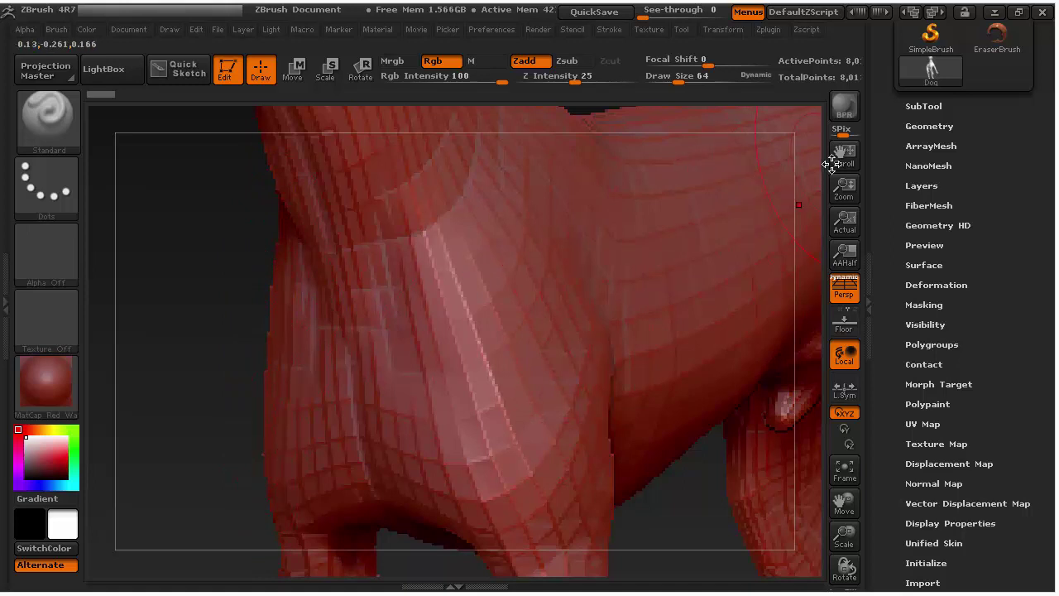
drag(841, 188, 818, 219)
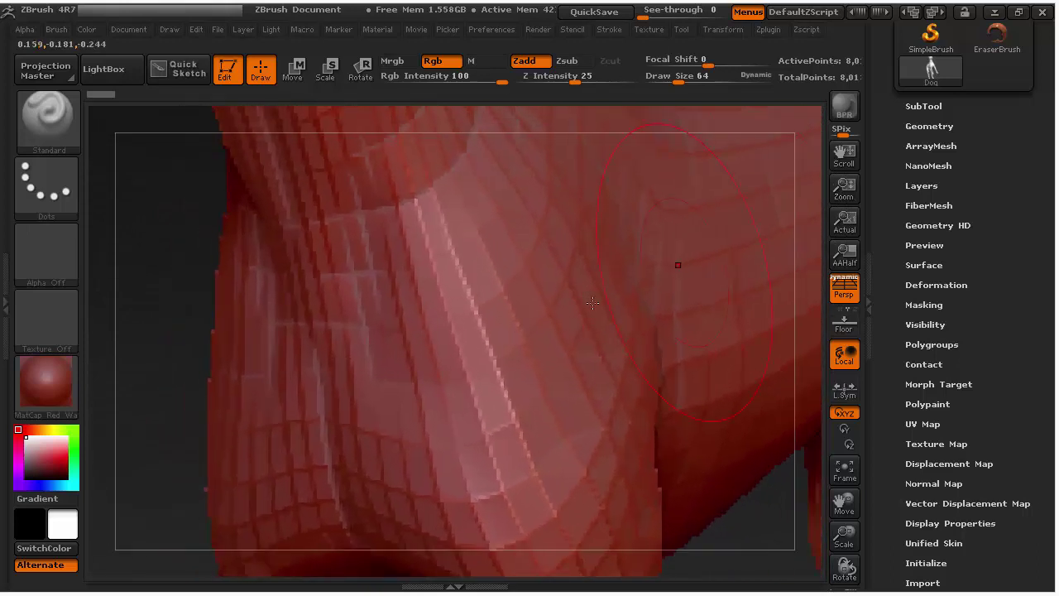
click(844, 223)
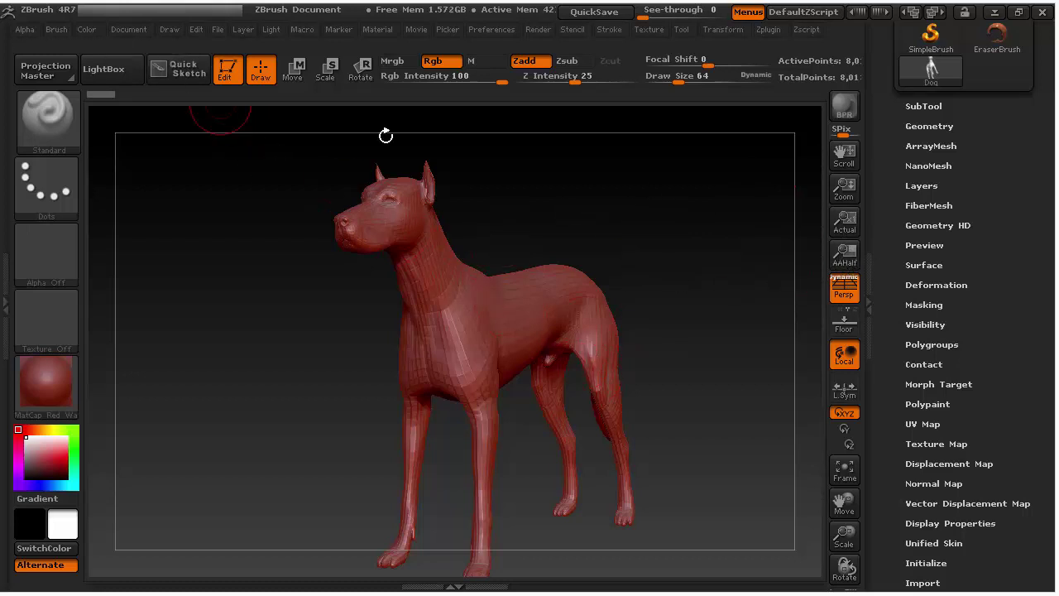
Switch the canvas to AAHalf display and open the Document menu's size controls.
click(844, 251)
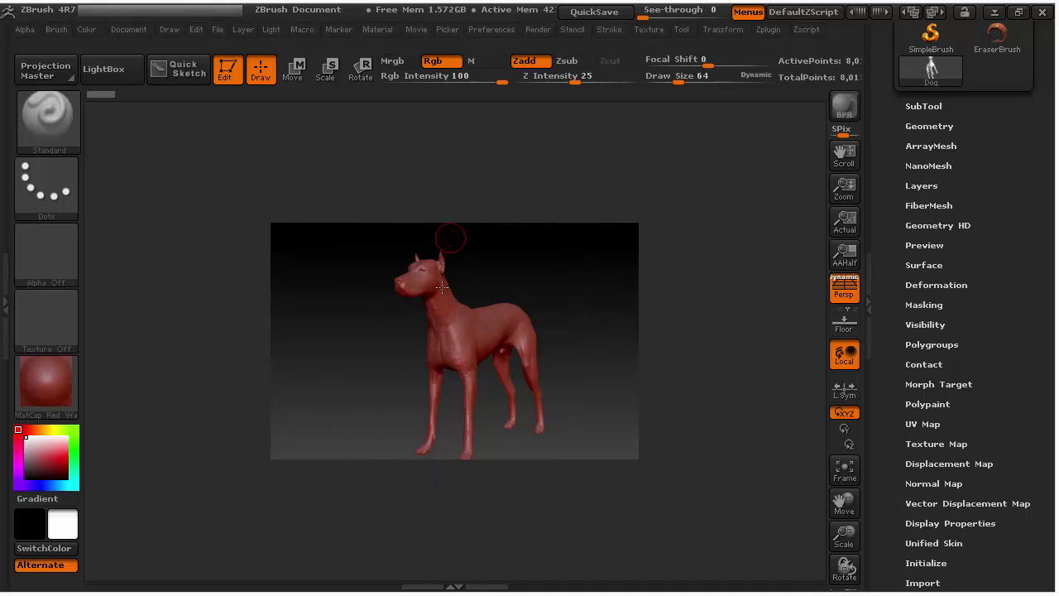
click(128, 29)
Open the Export Image dialog from the Document menu, then close it without exporting.
click(125, 31)
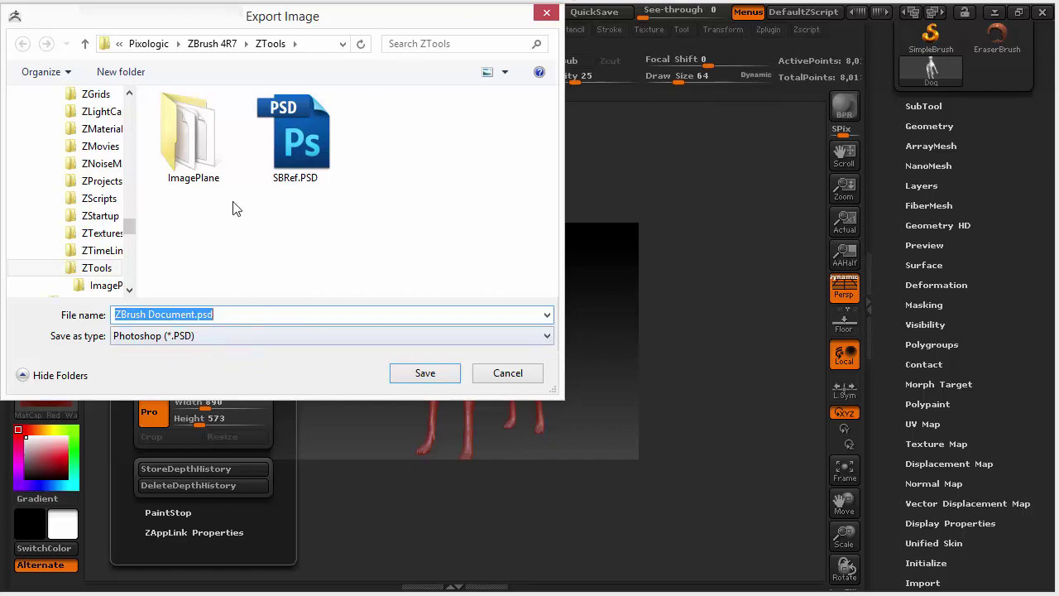
click(484, 380)
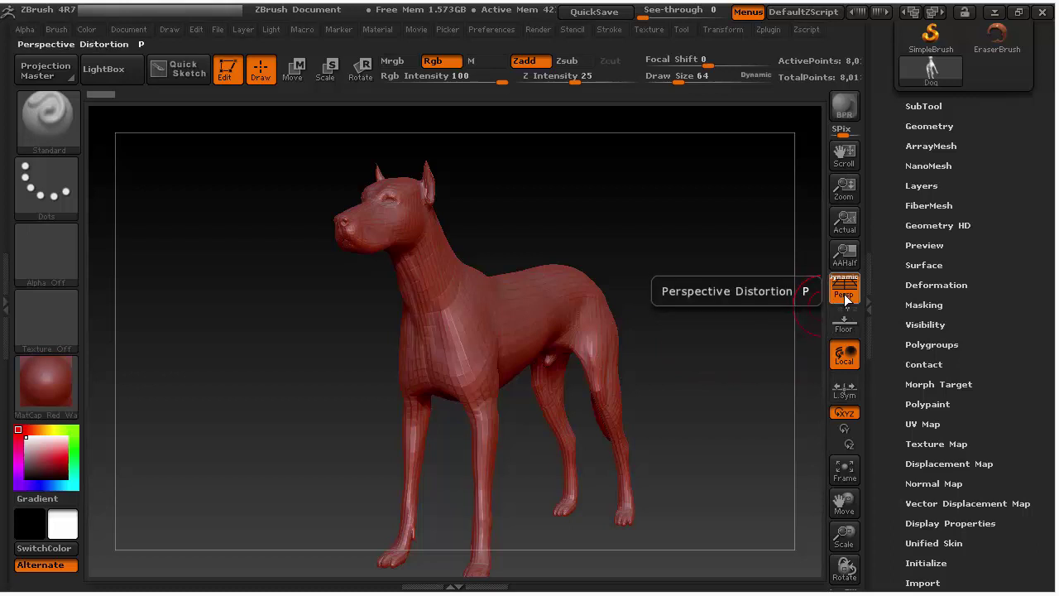
Turn perspective off and view the dog in side profile, then three-quarter front.
click(844, 291)
drag(728, 312, 687, 315)
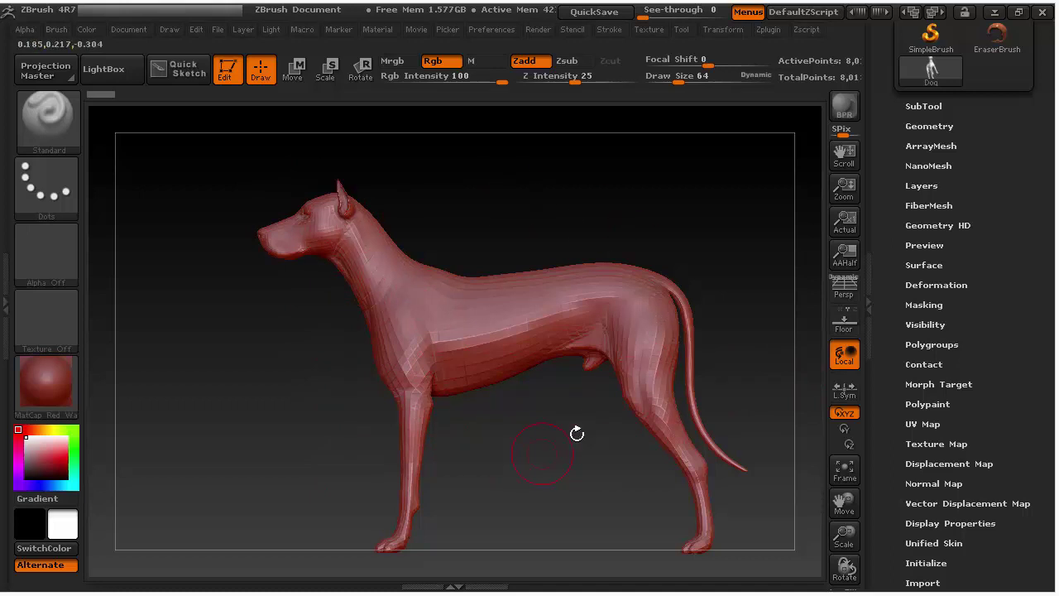
drag(549, 449, 638, 445)
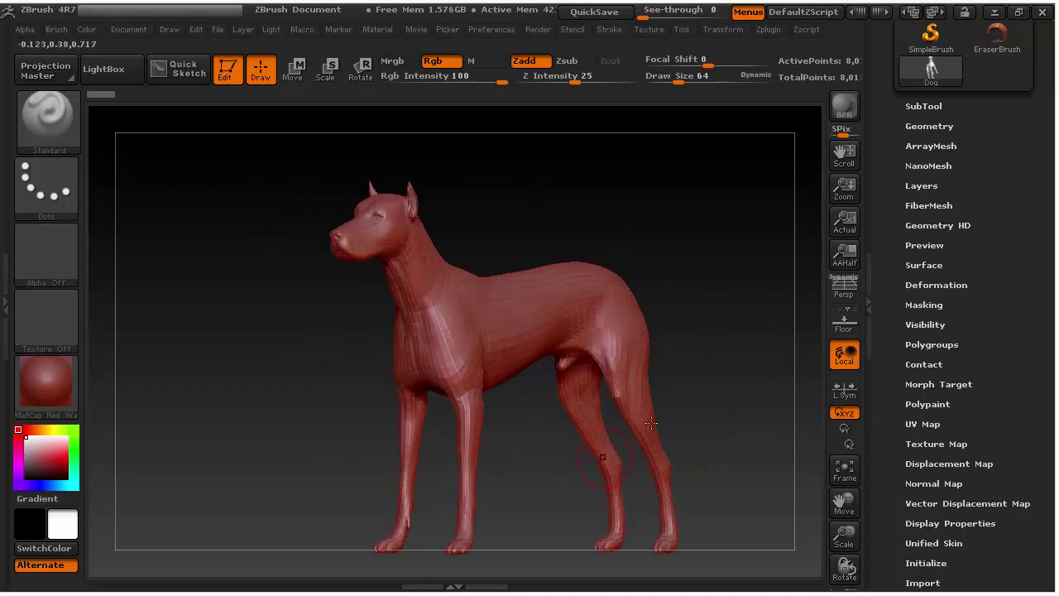
Turn perspective back on and rotate the dog between side and three-quarter views to judge the distortion.
click(845, 291)
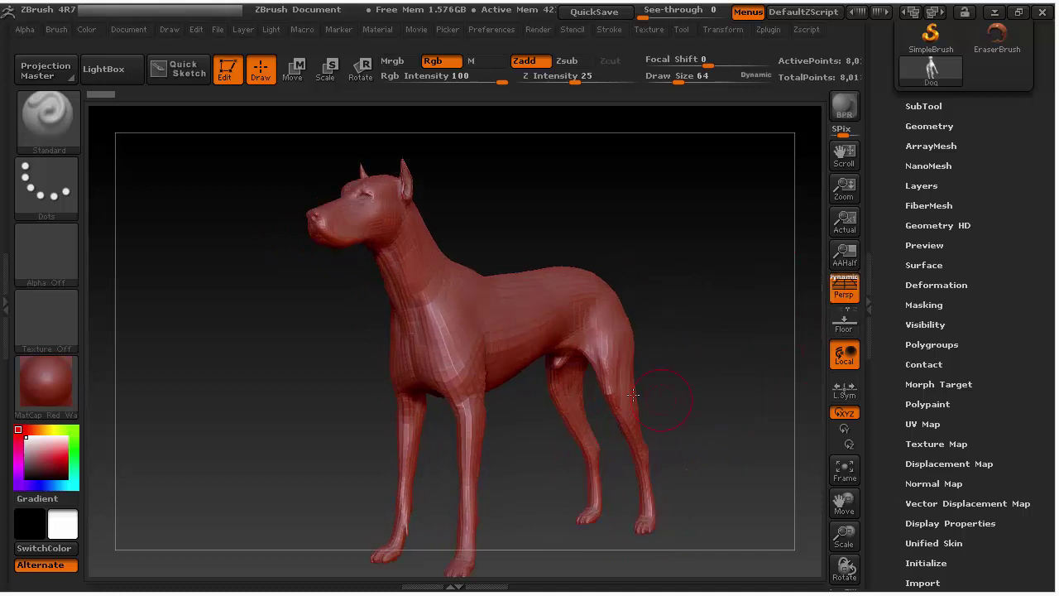
drag(710, 303, 647, 363)
drag(662, 324, 681, 334)
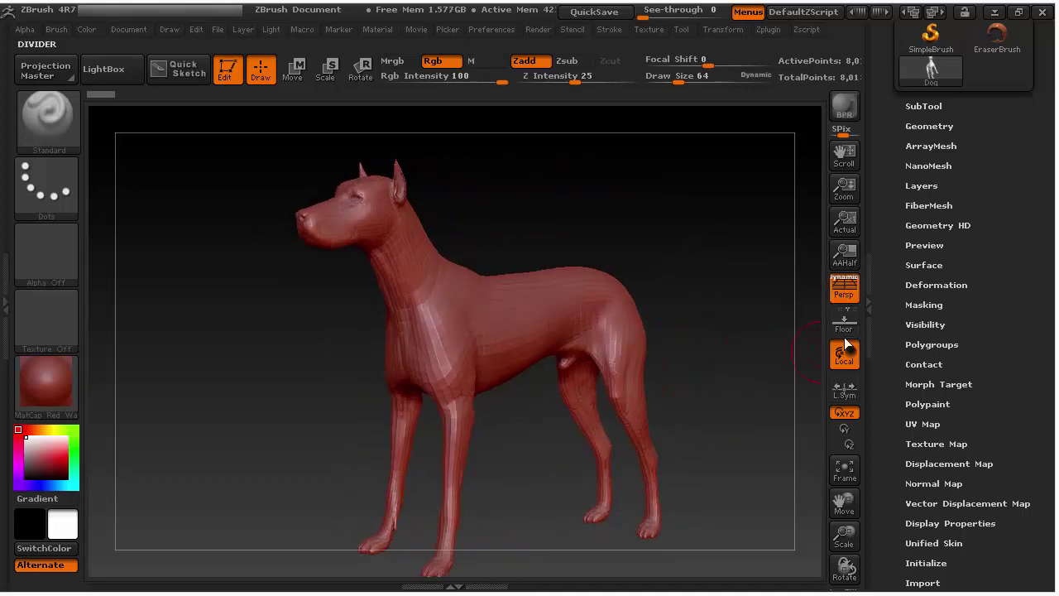
drag(734, 157, 690, 314)
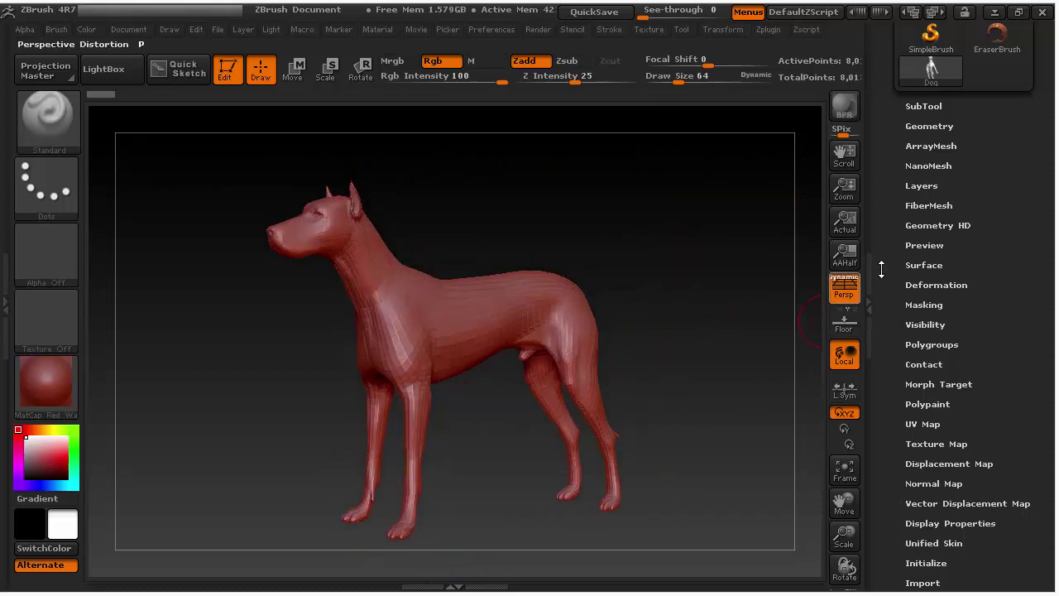
drag(623, 285, 656, 288)
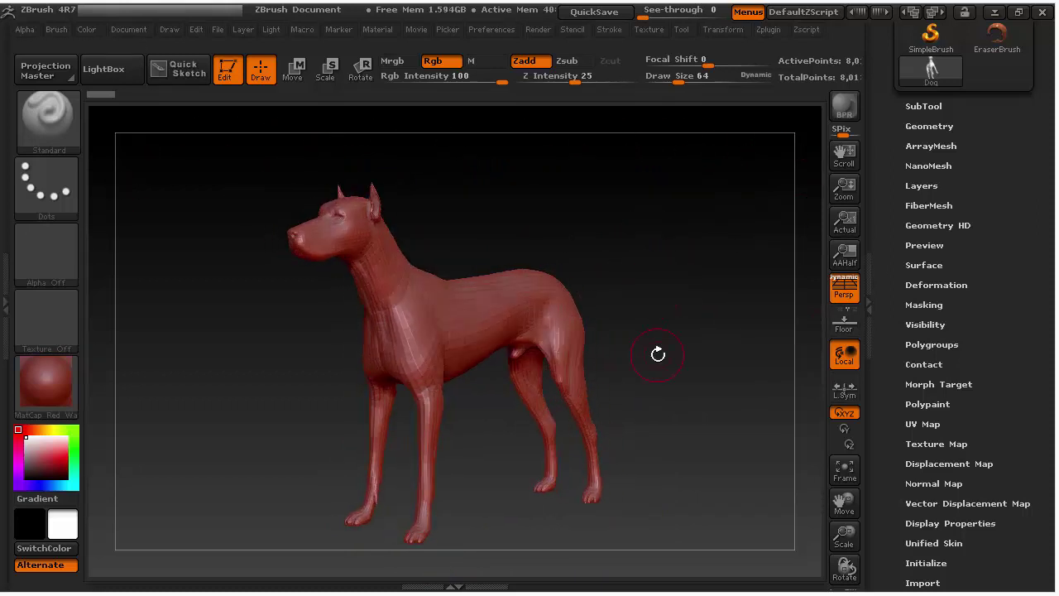